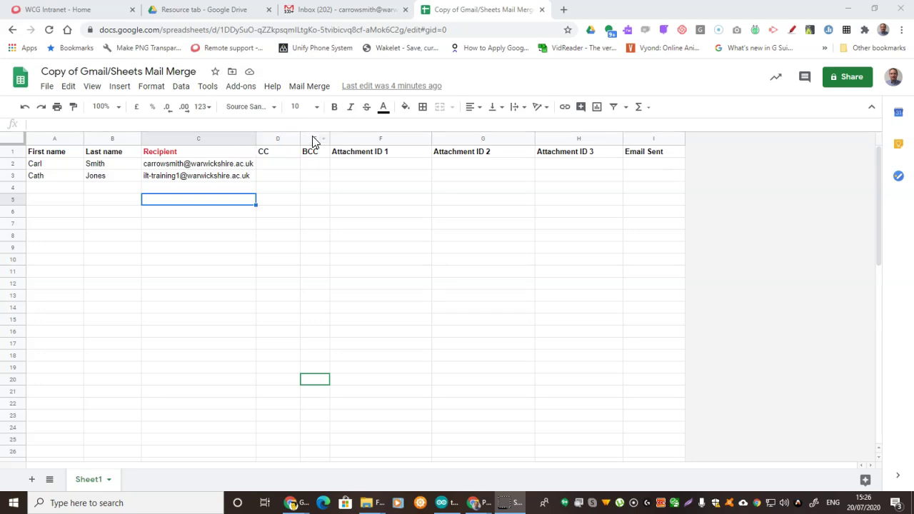
Insert a new column headed Cake to the left of Attachment ID 1
right_click(364, 140)
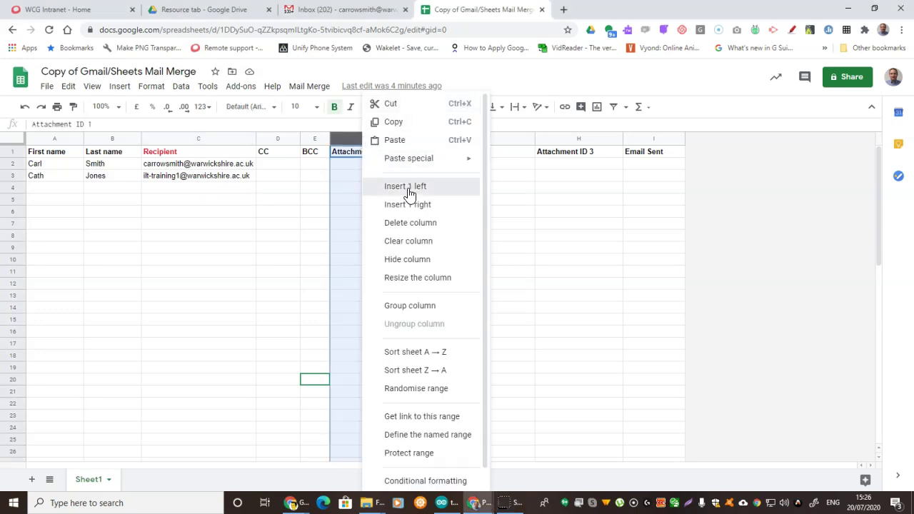
click(408, 187)
click(362, 155)
text(Cake)
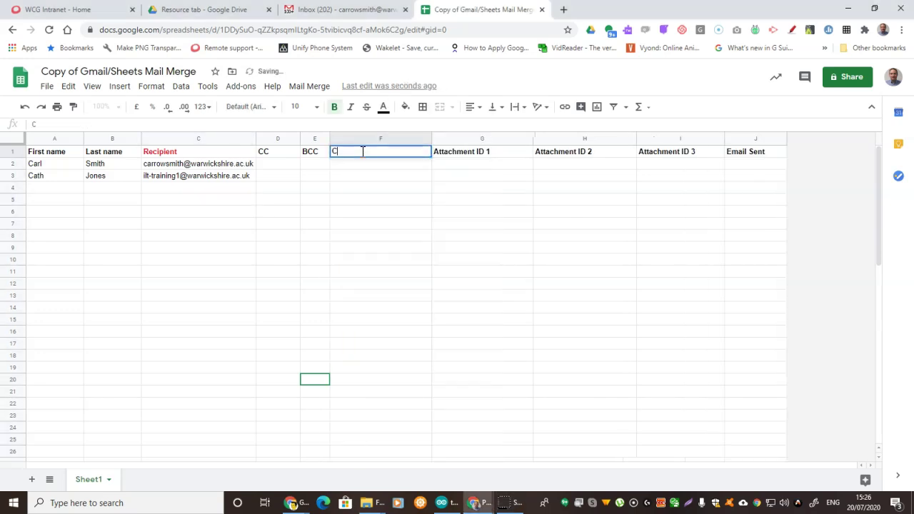
click(346, 226)
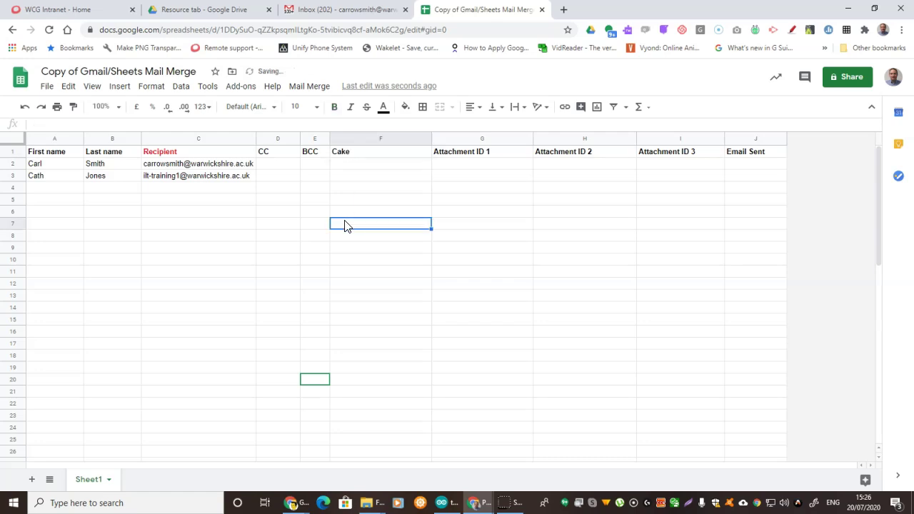
Fill the Cake column with Chocolate and Sponge, then bring up the Drive resource folder
click(350, 167)
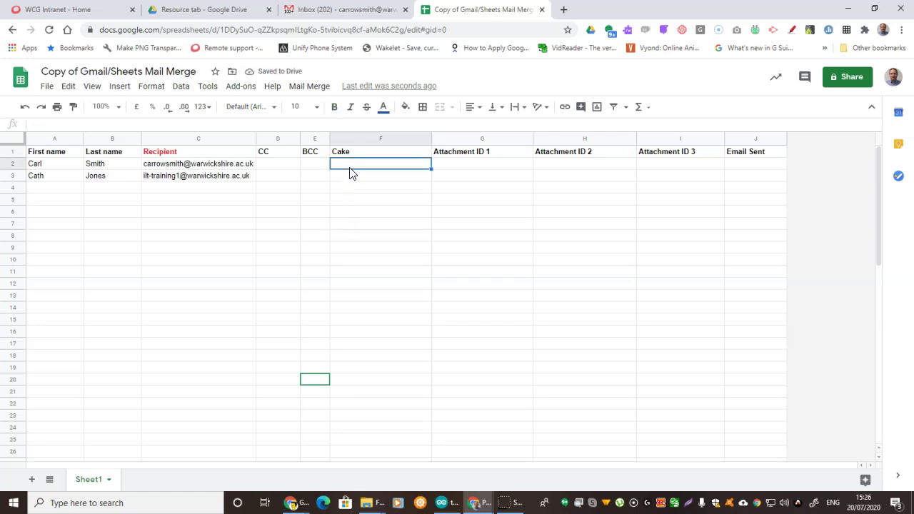
text(Chocolate)
key(Return)
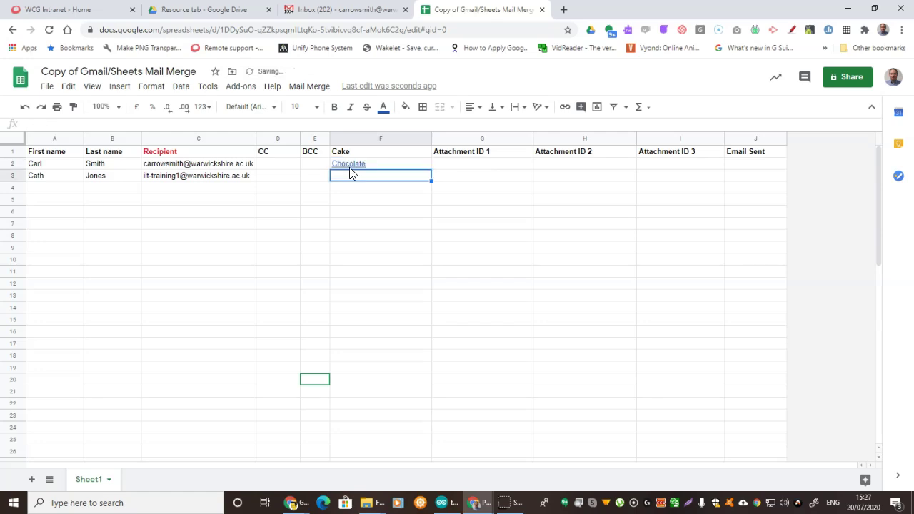
text(Sp)
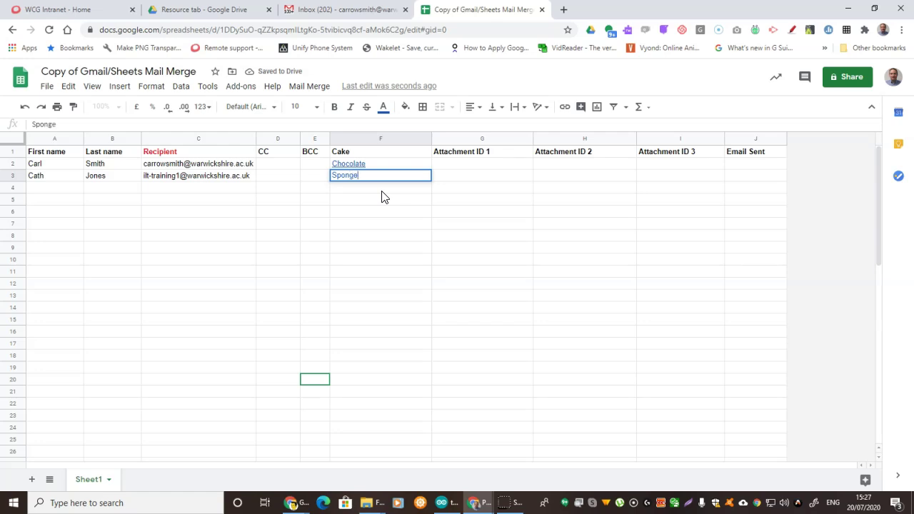
text(onge)
click(381, 198)
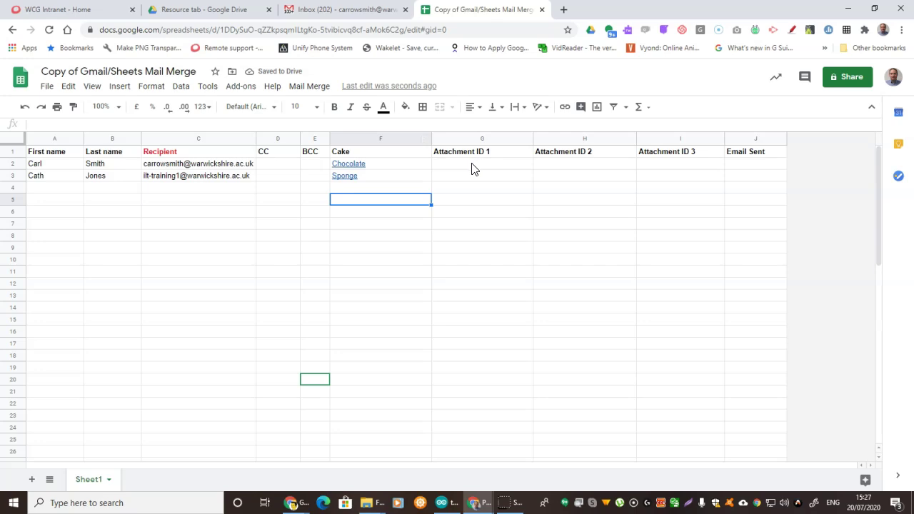
click(232, 11)
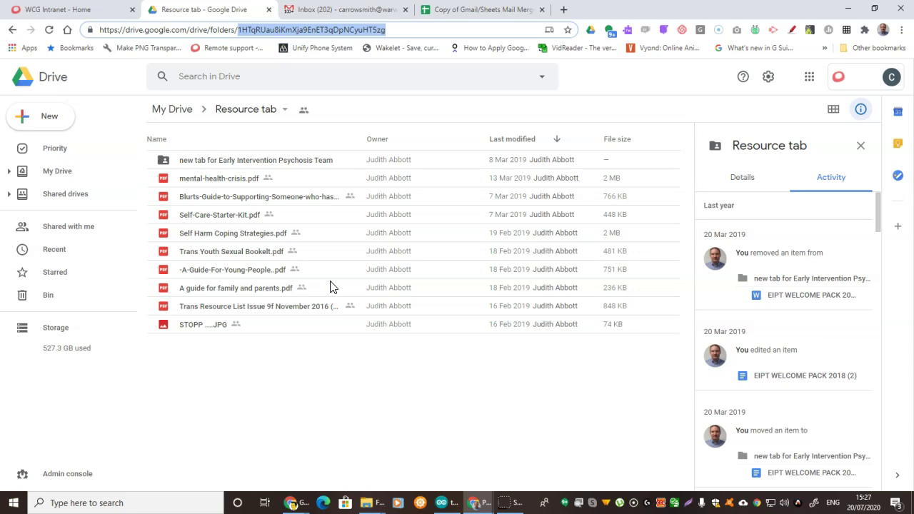
Copy the Resource tab folder's ID from the Drive web address and return to the spreadsheet
right_click(303, 36)
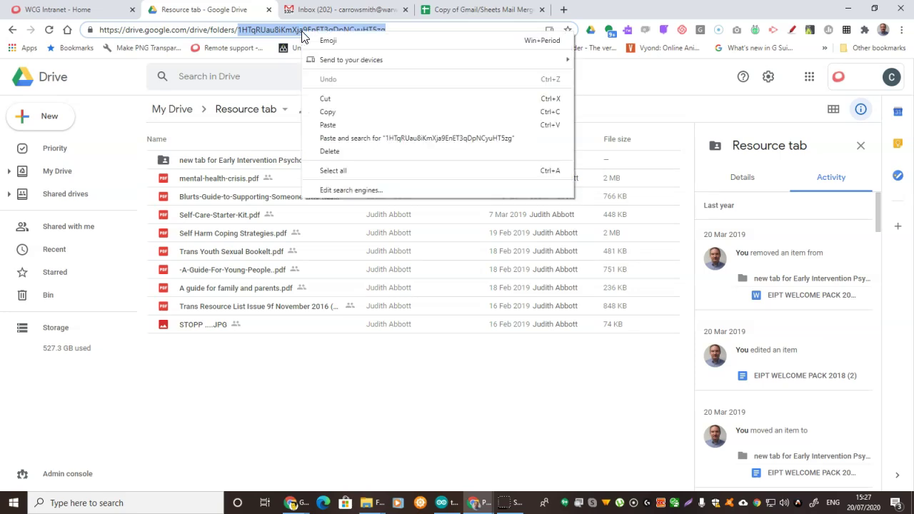
click(324, 113)
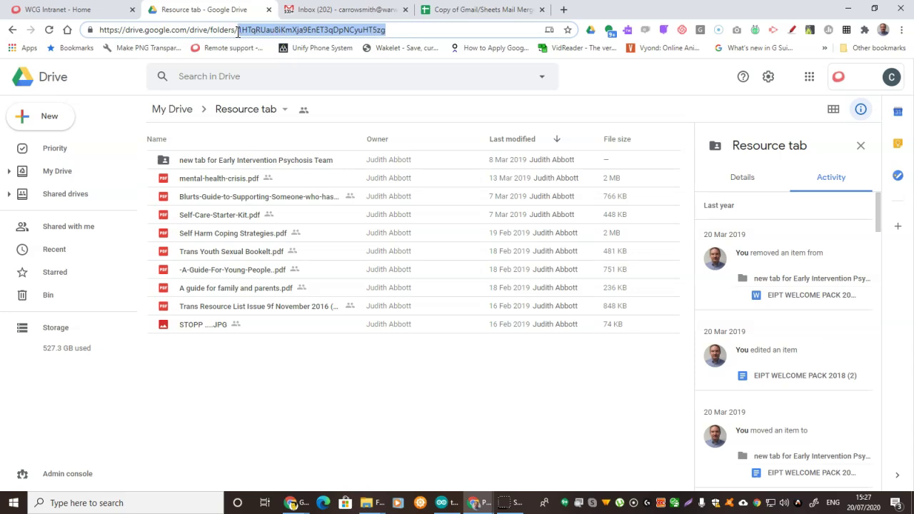
click(450, 11)
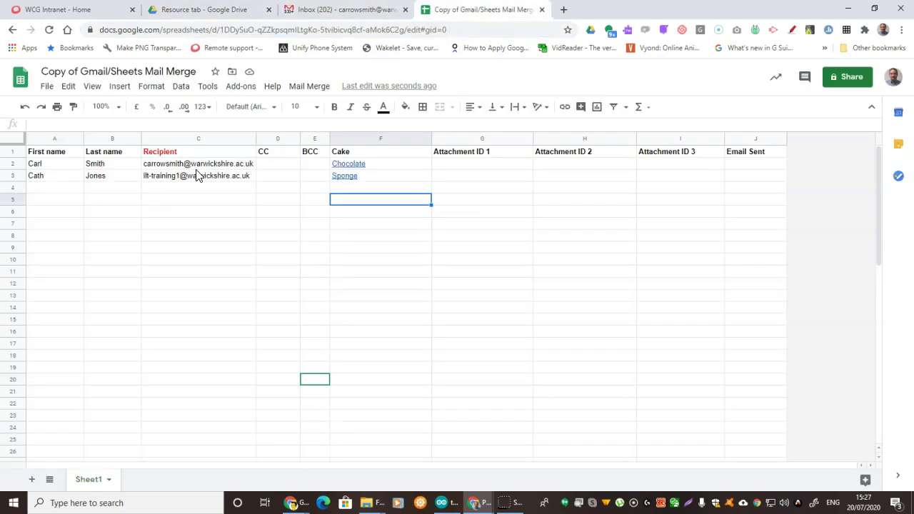
Run Mail Merge > List files in a folder using the pasted Resource folder ID
click(308, 90)
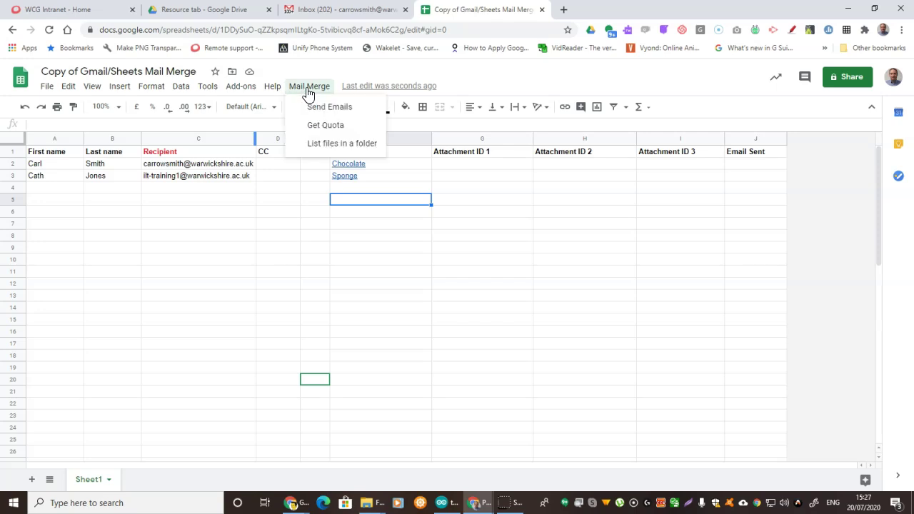
click(356, 147)
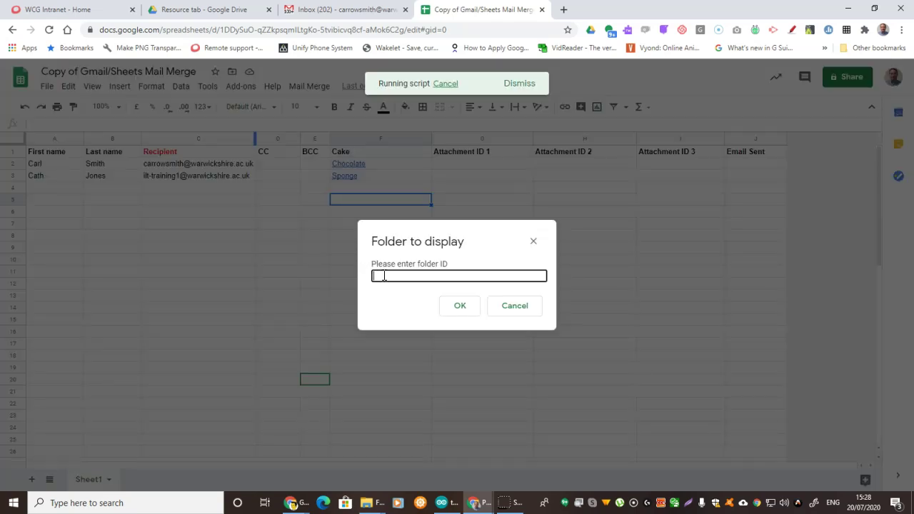
right_click(380, 272)
click(414, 370)
click(460, 310)
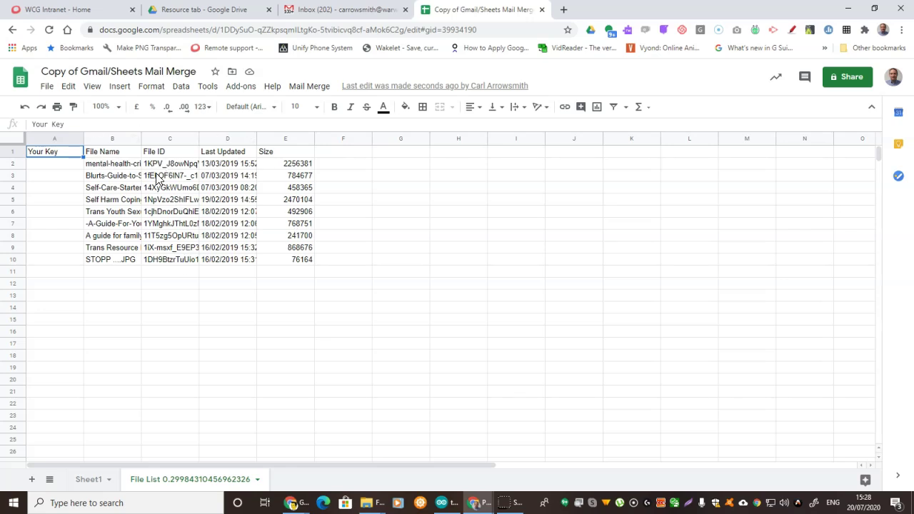
Paste the first recipient's e-mail address from Sheet1 C2 into File List cell A2
click(54, 170)
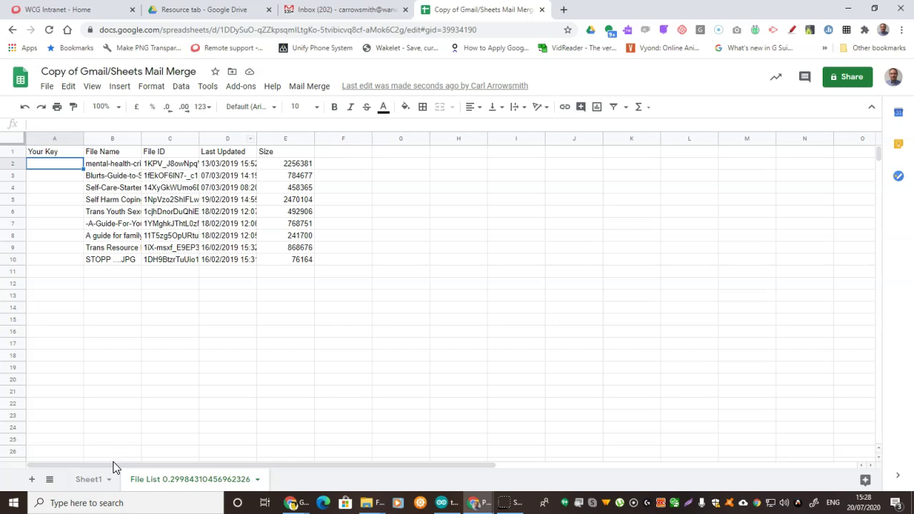
click(89, 479)
click(177, 163)
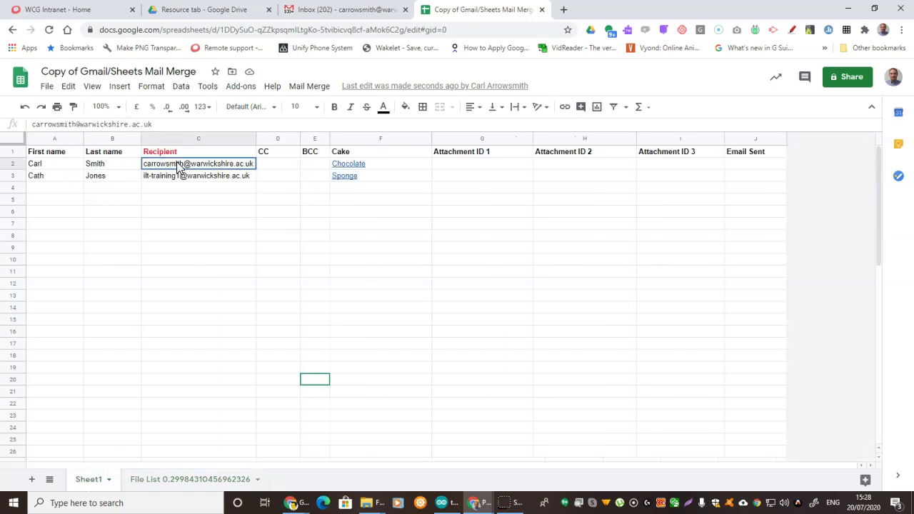
click(173, 482)
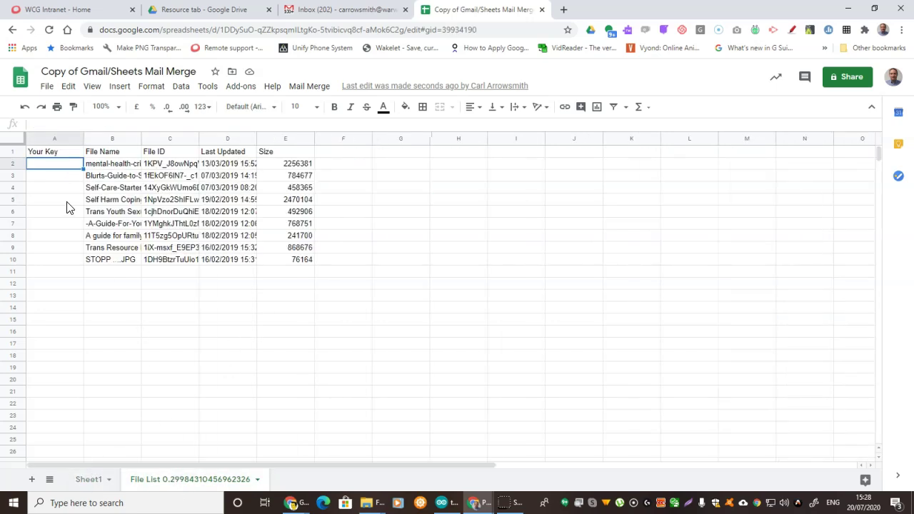
key(ctrl+v)
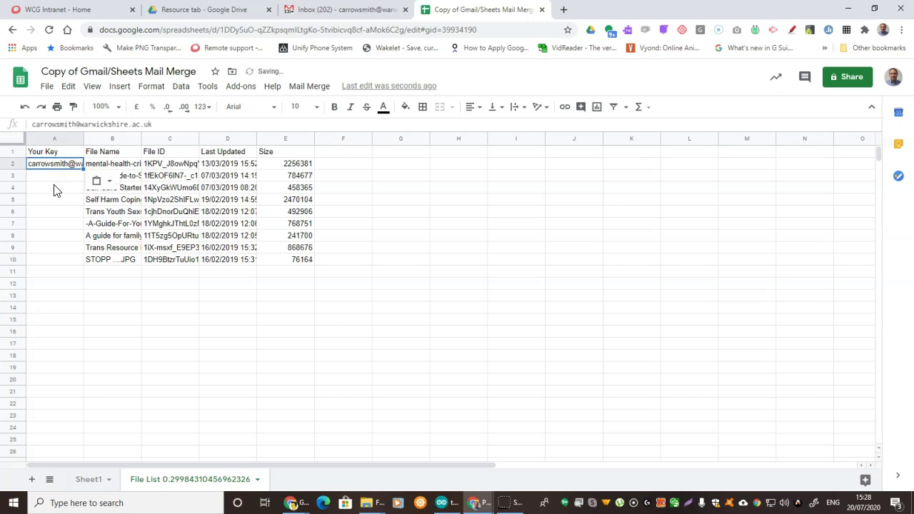
Copy the second recipient's address from Sheet1 C3 into File List A3, then return to Sheet1
click(56, 178)
click(88, 480)
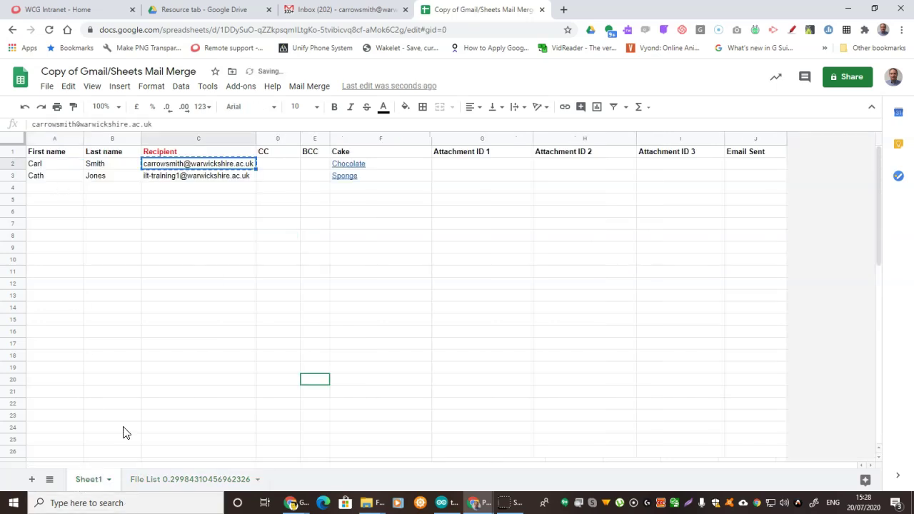
click(197, 177)
key(ctrl+c)
click(173, 480)
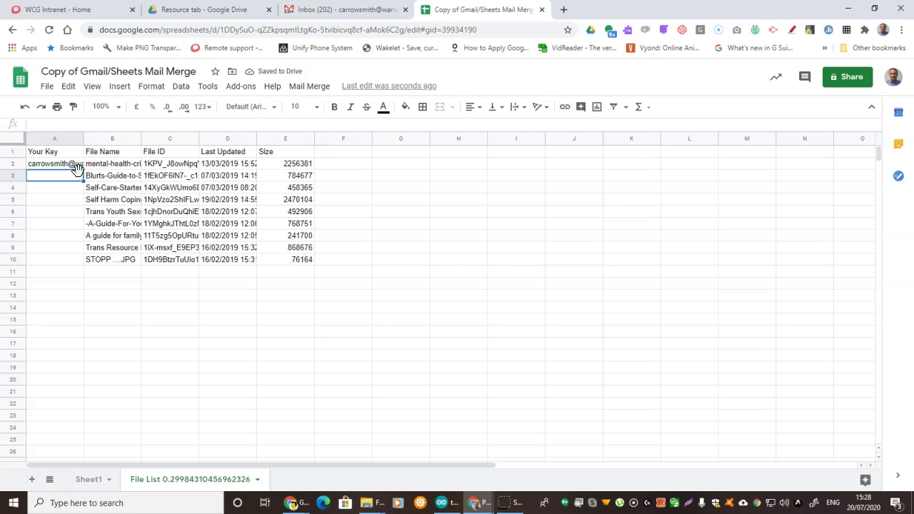
key(ctrl+v)
click(65, 213)
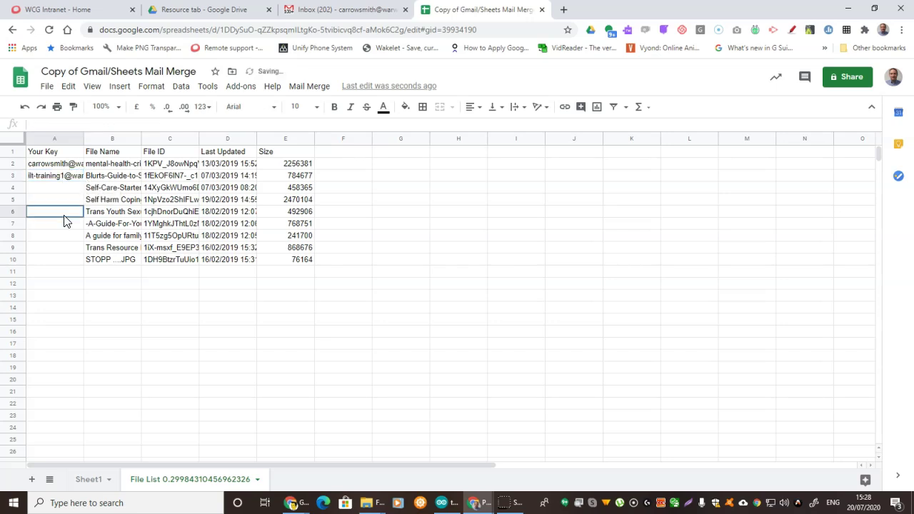
click(88, 480)
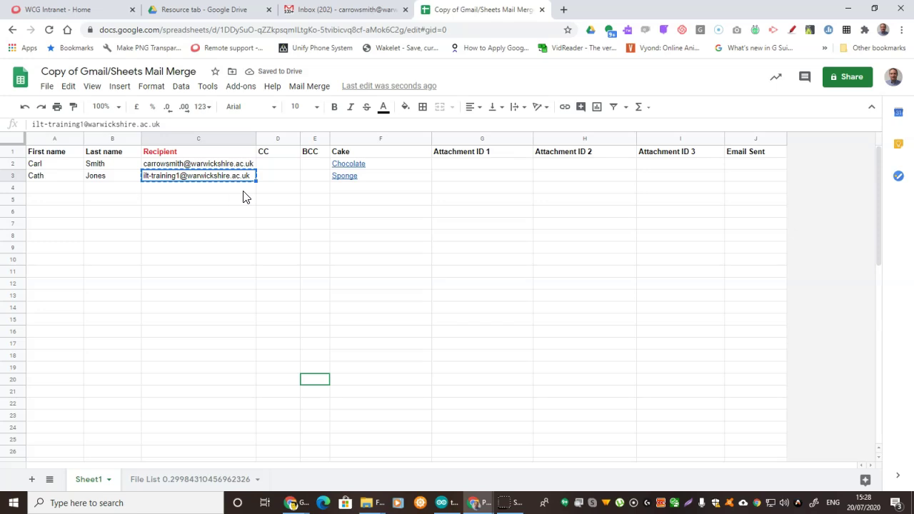
click(456, 166)
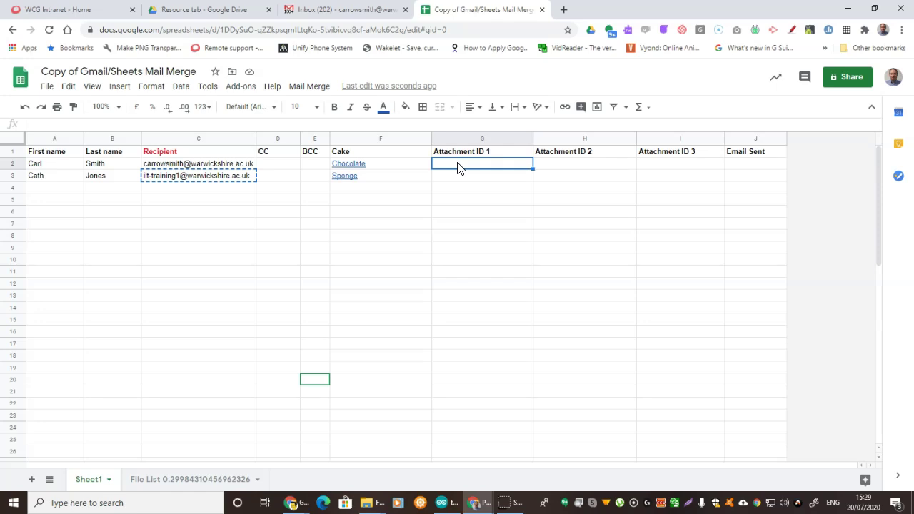
Enter =VLOOKUP(C2,'File List'!A:E,3,FALSE) in G2 to fetch the attachment file ID
text(=)
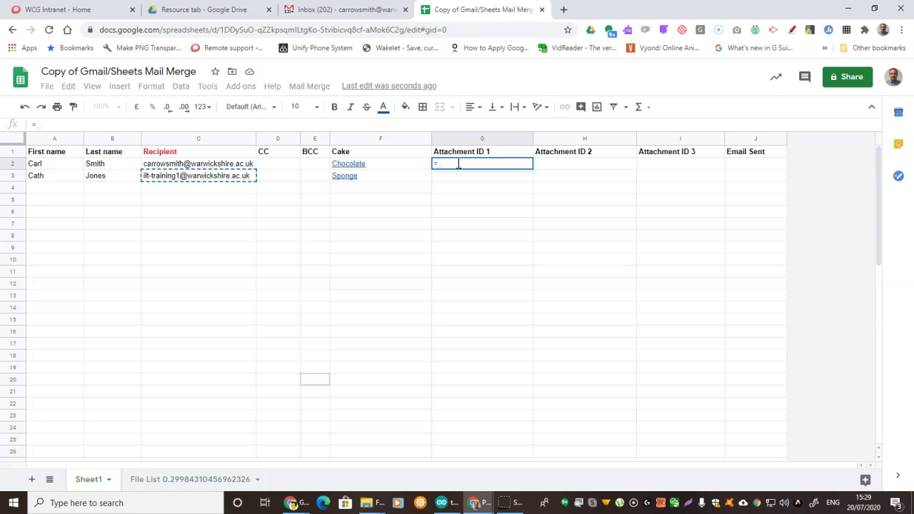
text(v1)
text(ookup)
text(()
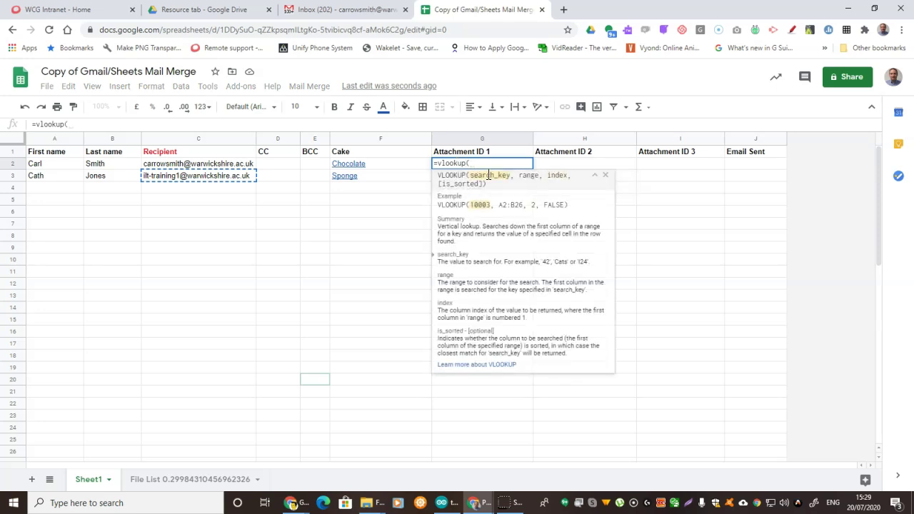
click(189, 166)
text(,)
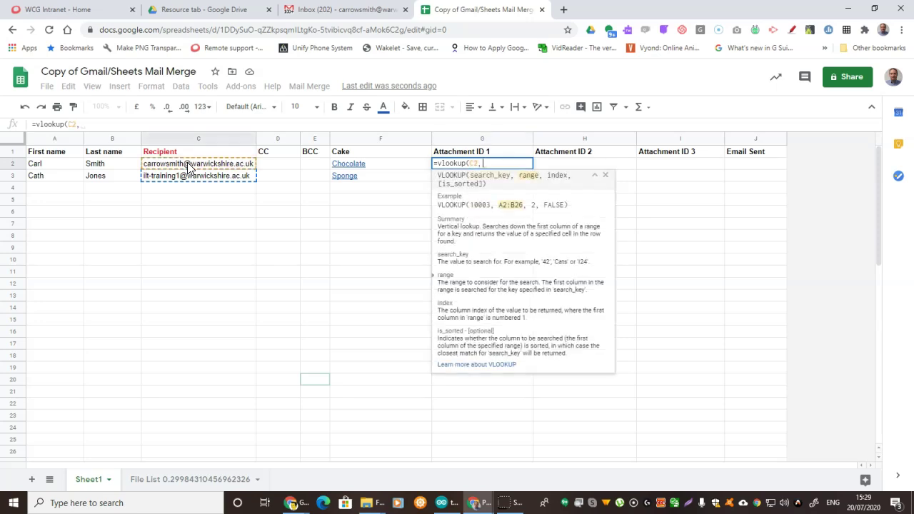
click(159, 481)
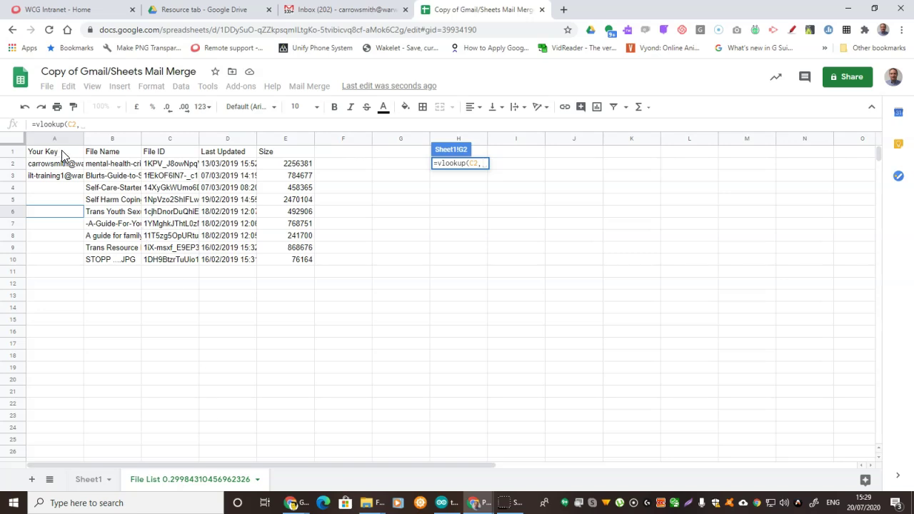
drag(53, 136, 279, 134)
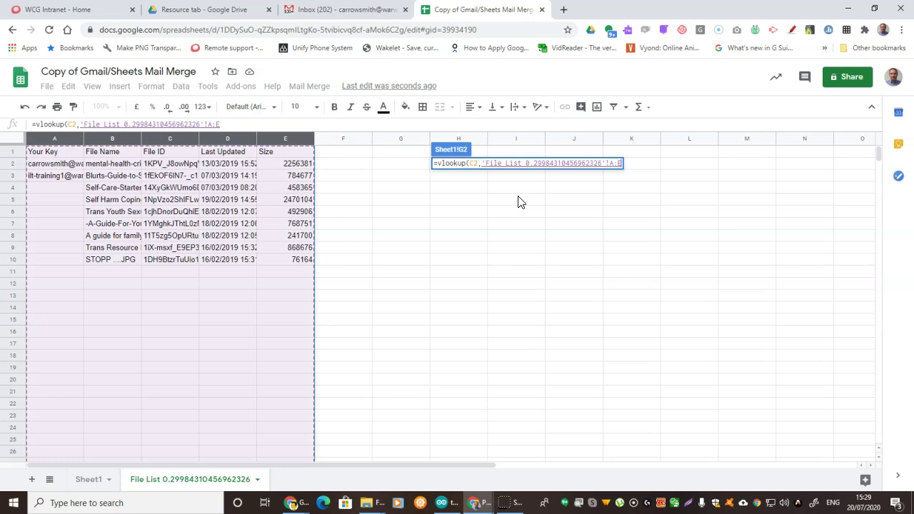
text(,)
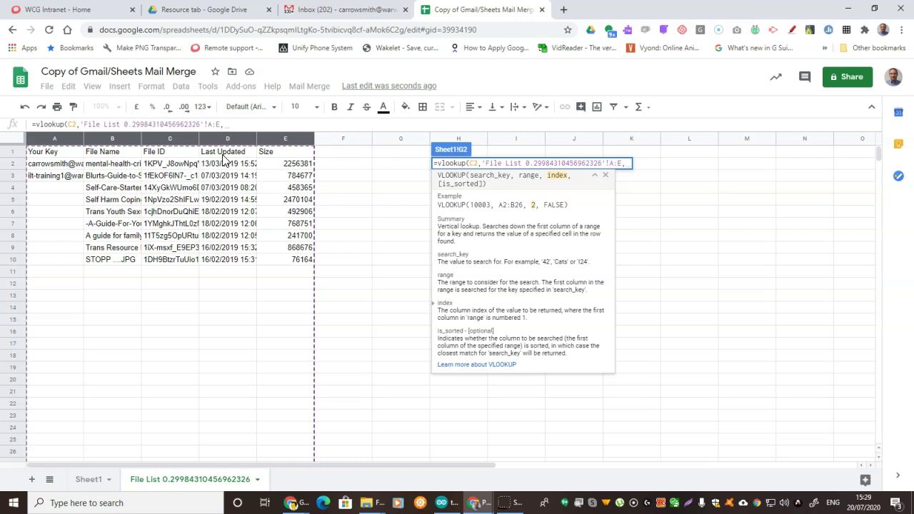
text(3)
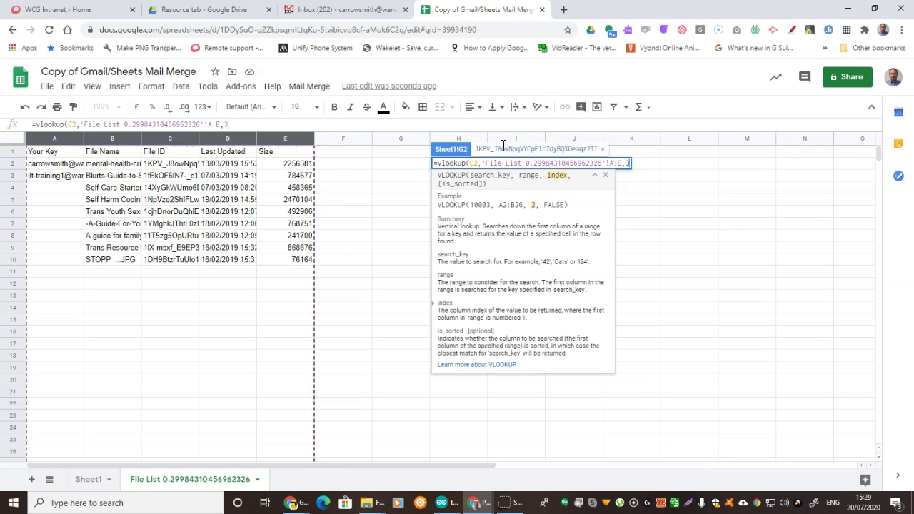
text(,)
text(se)
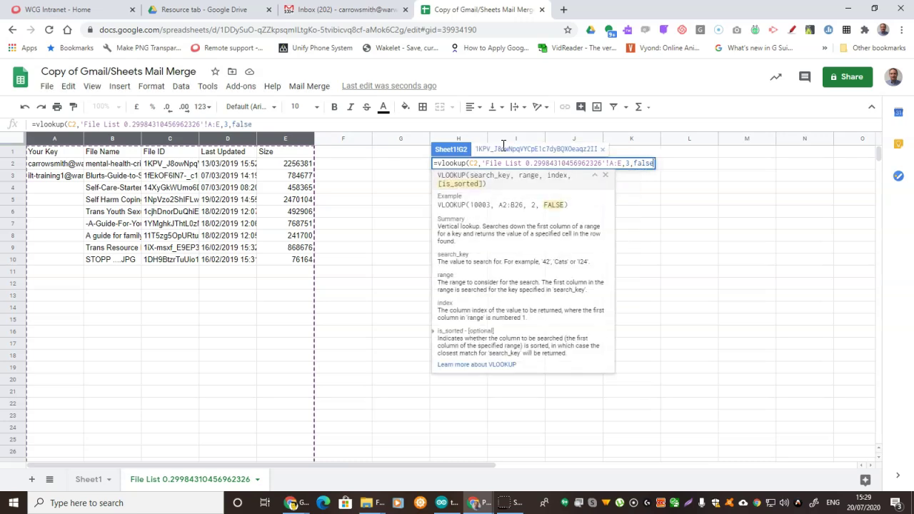
text())
key(Return)
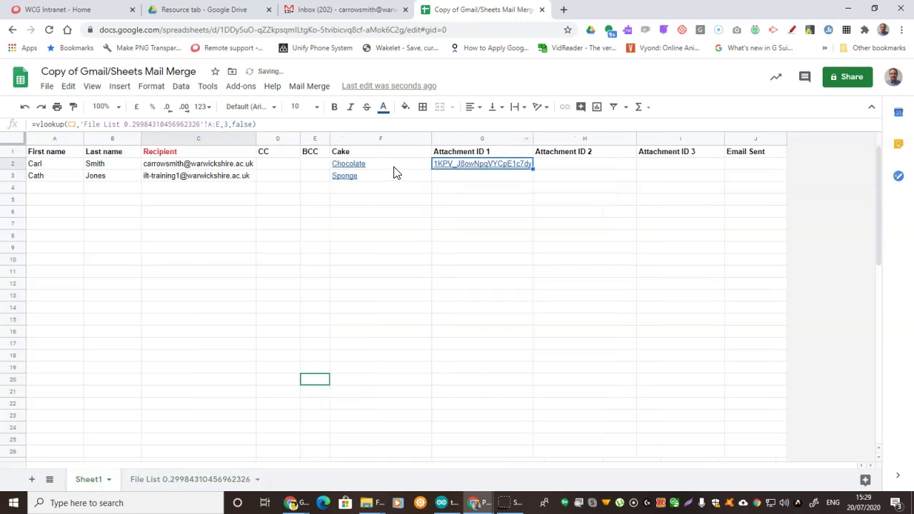
Fill the G2 lookup formula down to G3 for the second recipient
click(423, 190)
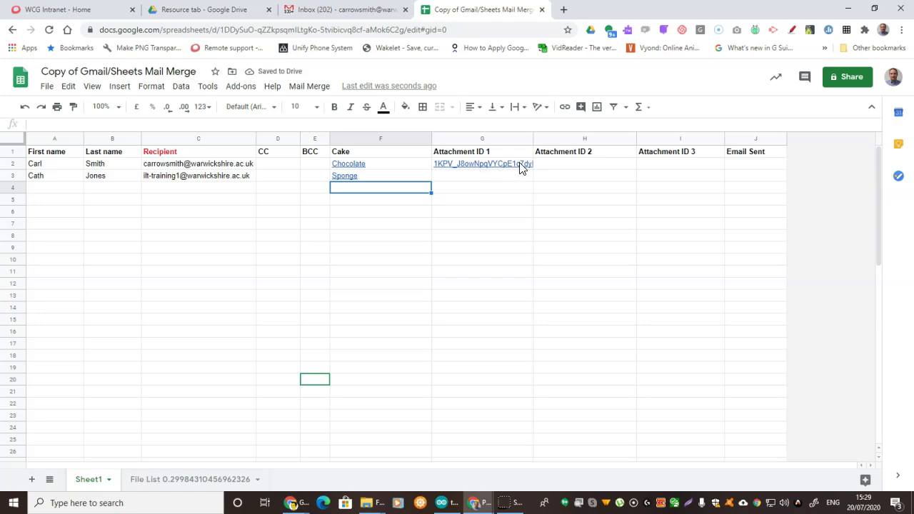
click(522, 170)
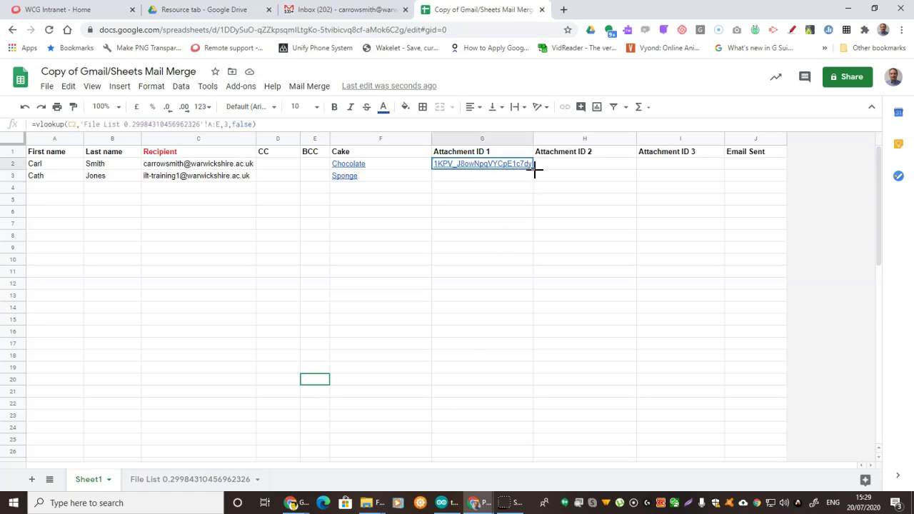
double_click(535, 169)
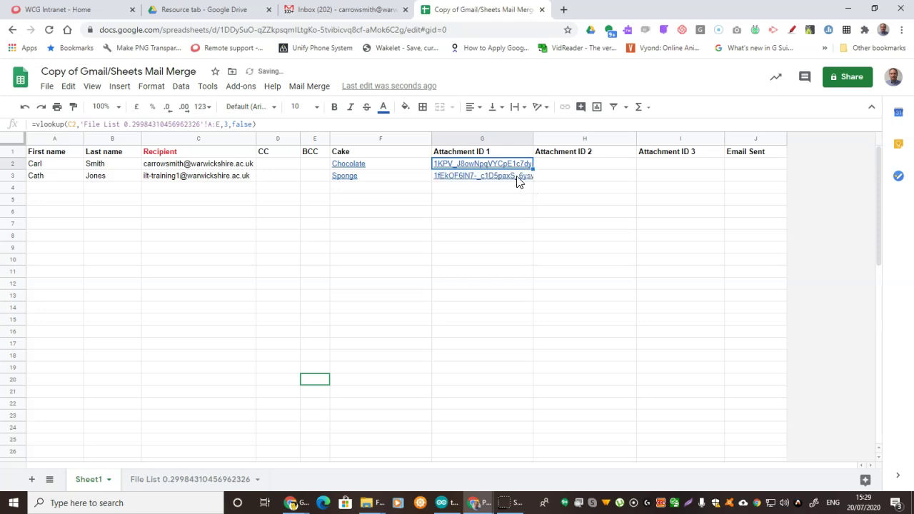
click(422, 247)
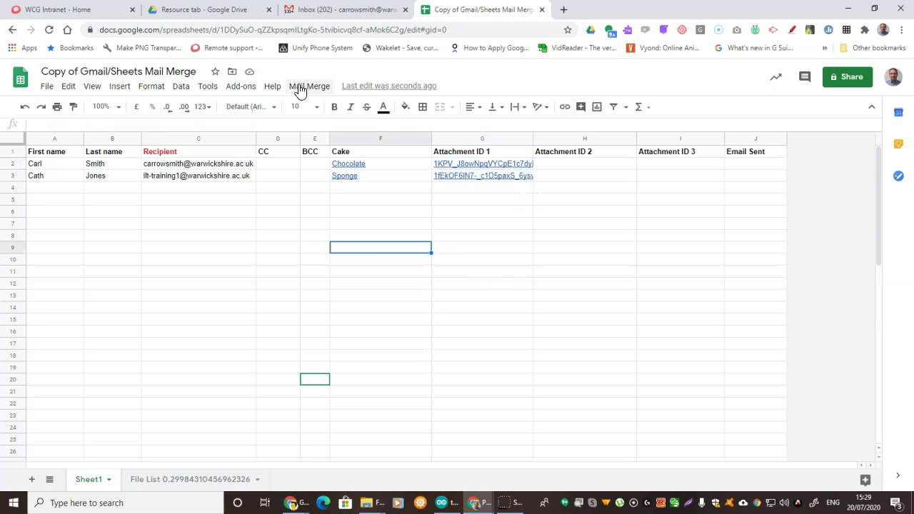
click(311, 13)
Start a full-size Gmail draft with the subject Happy Birthday
click(77, 119)
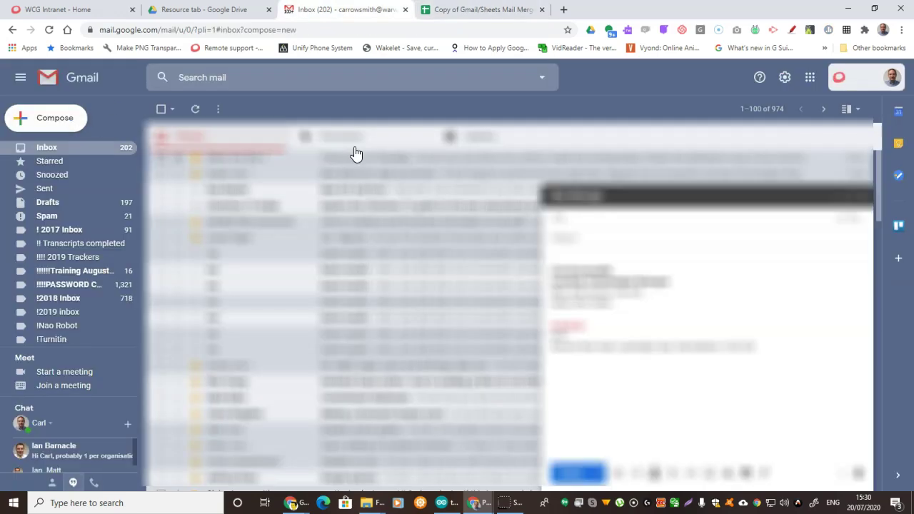
click(845, 197)
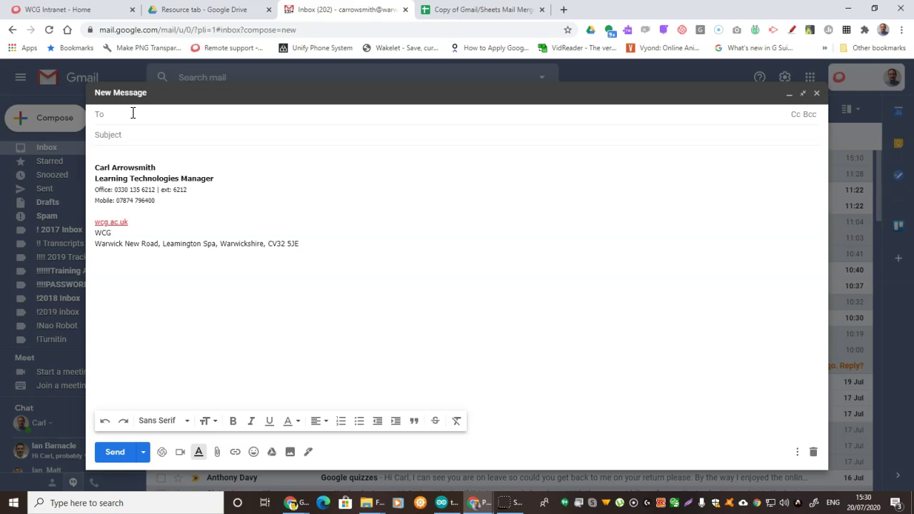
click(123, 139)
text(Happy Birthday)
Write the greeting Hi {{First name}} at the top of the message body
click(115, 155)
text(Hi {{)
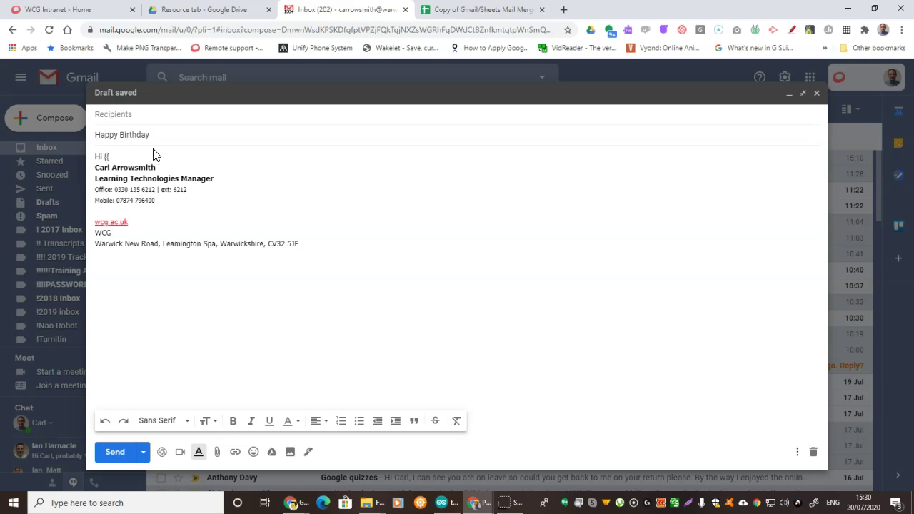
text(First name}})
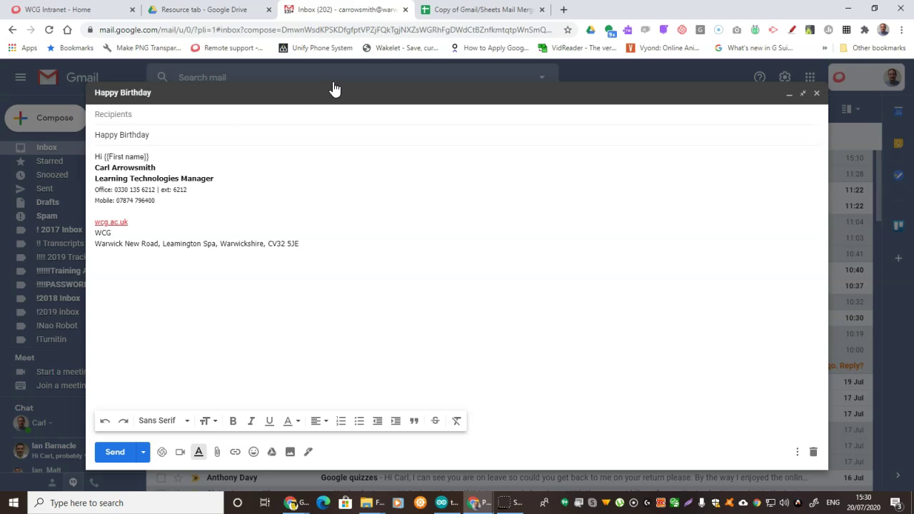
click(475, 10)
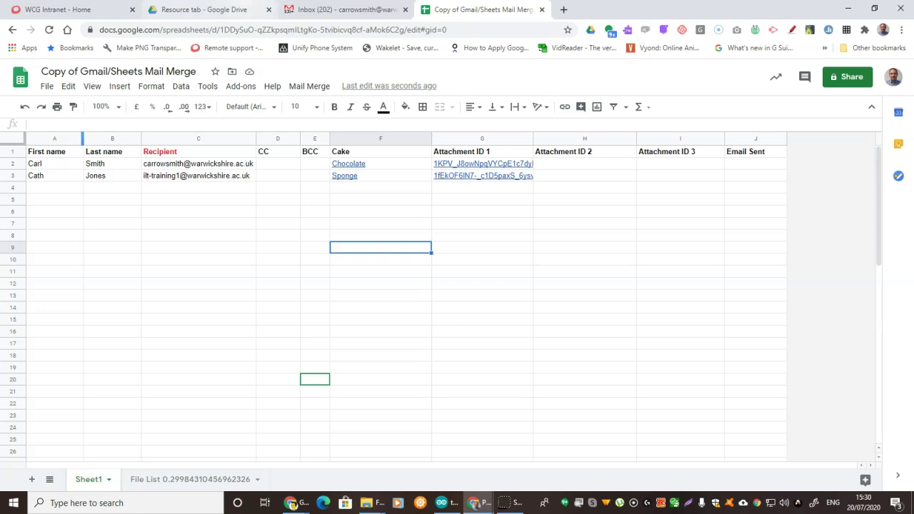
click(211, 8)
click(300, 10)
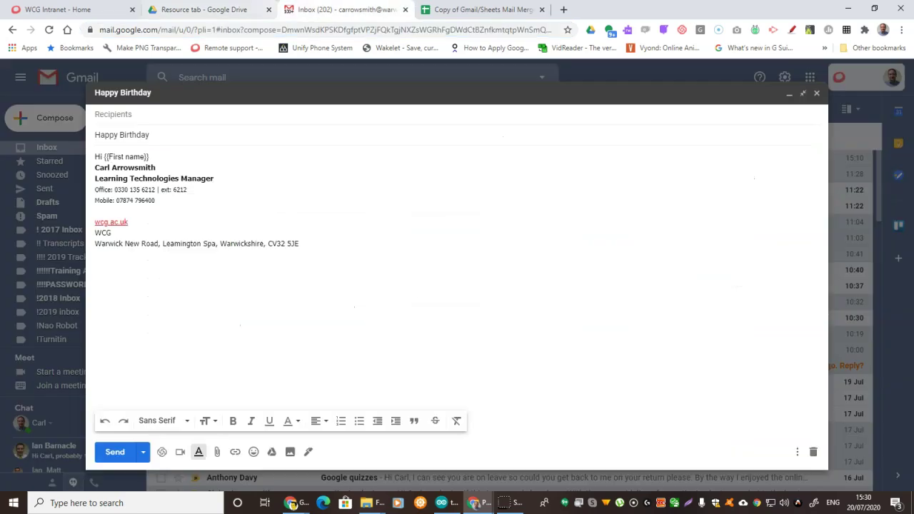
click(157, 158)
Add the birthday line offering a {{Cake}} cake after work, correct 'toy' to 'you', and close the draft
key(Return)
key(Return)
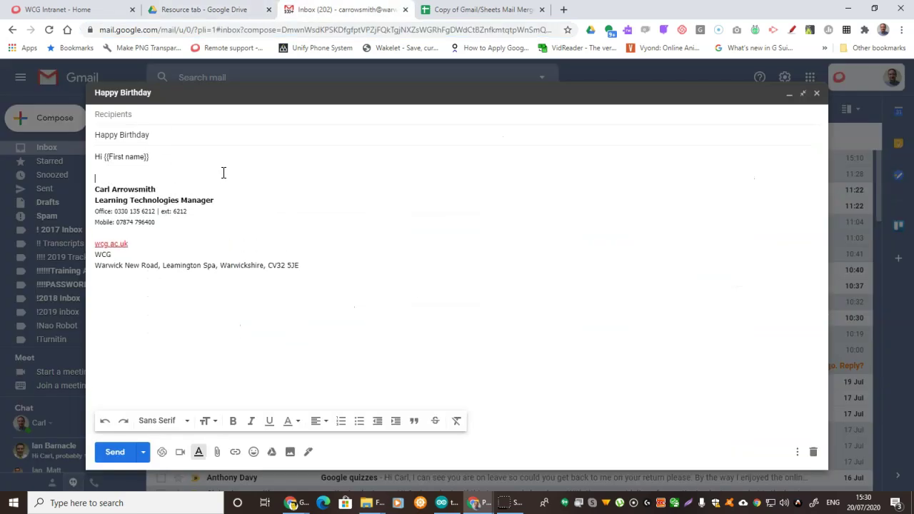
text(Hope toy are having a great birthday.m)
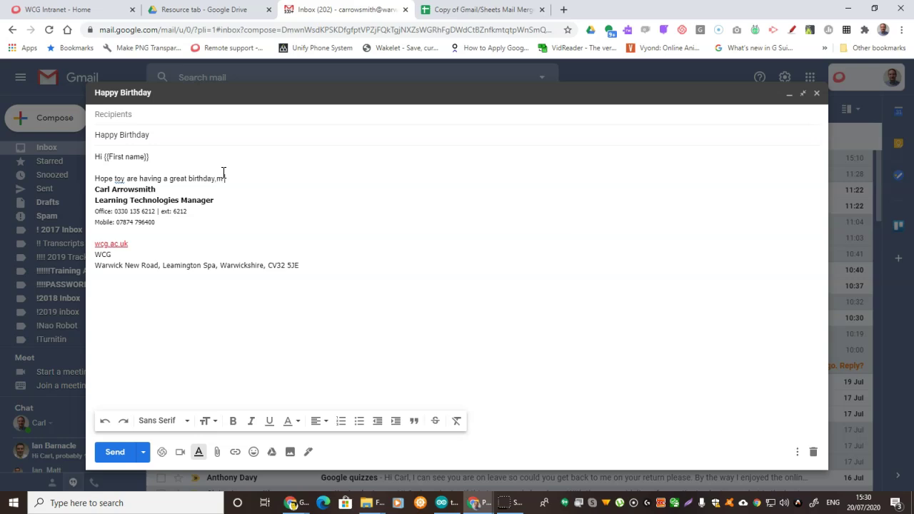
text(ve baked you a {{Cake}} cake)
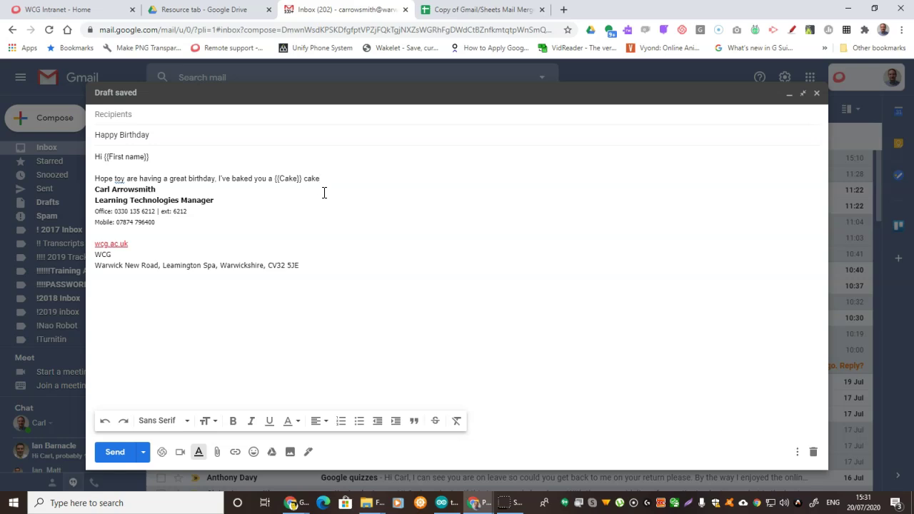
text(, come over after work.)
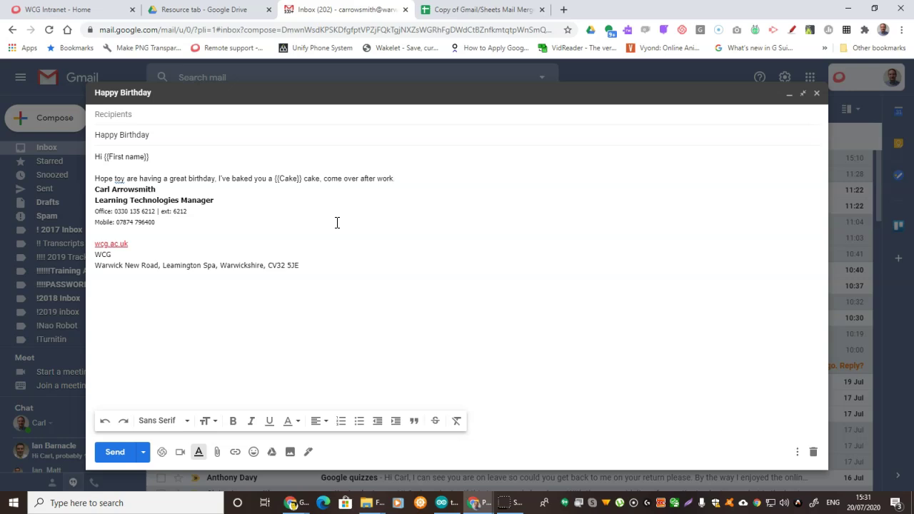
key(Return)
key(Return)
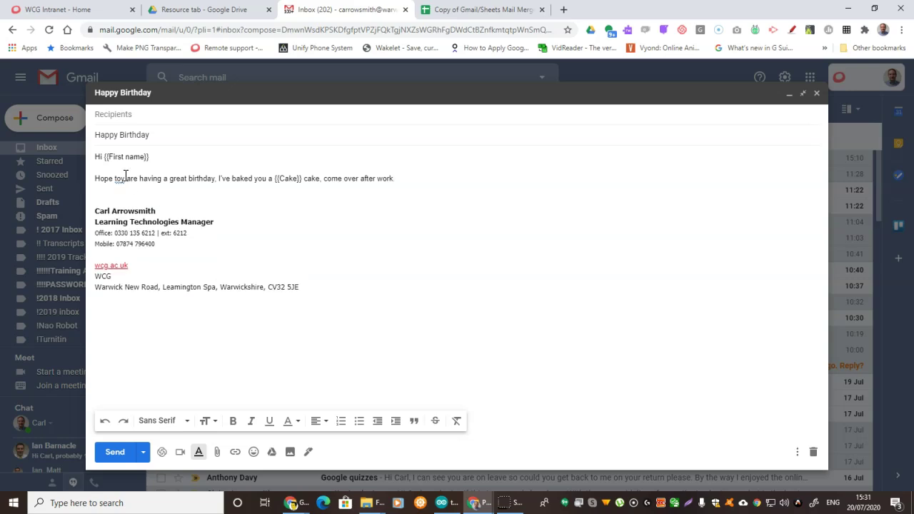
double_click(118, 178)
text(you)
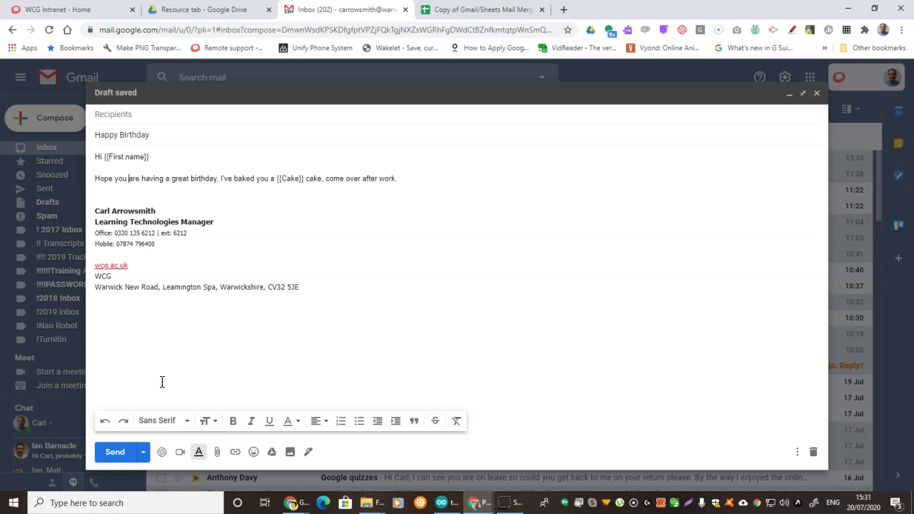
click(818, 98)
click(483, 9)
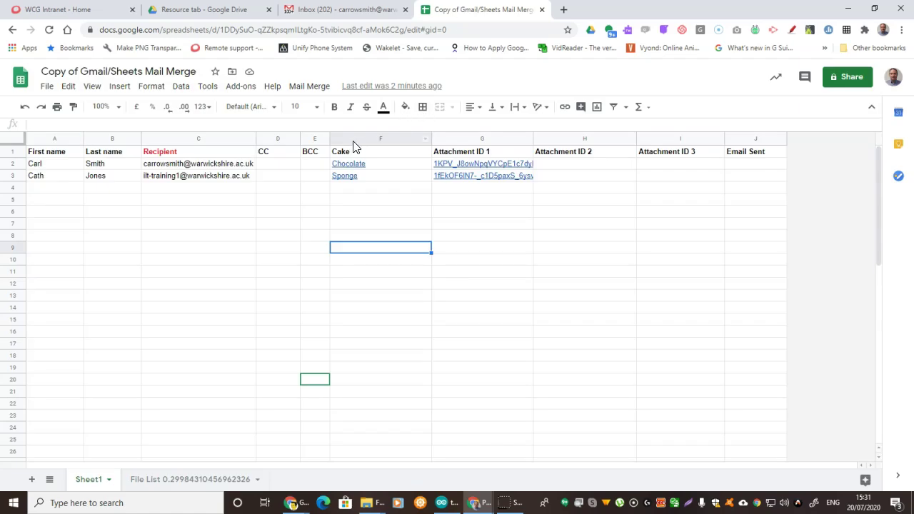
click(300, 9)
click(44, 189)
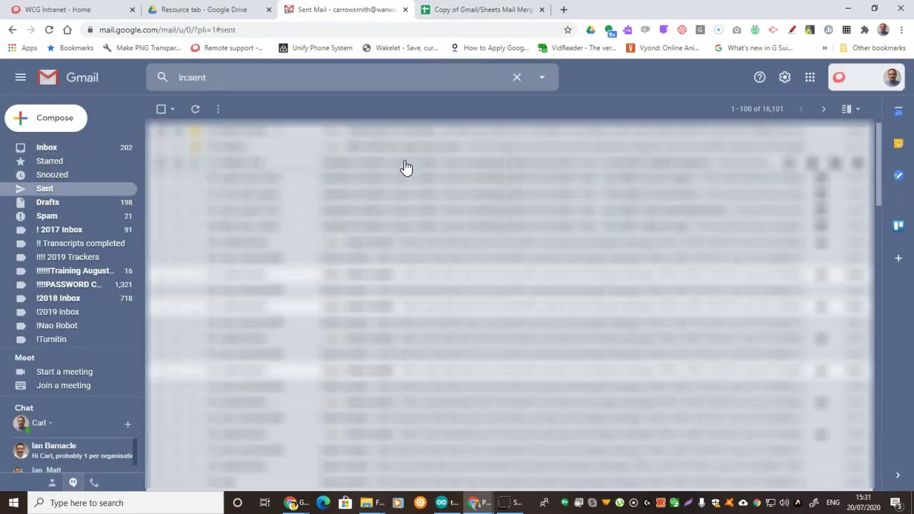
click(73, 206)
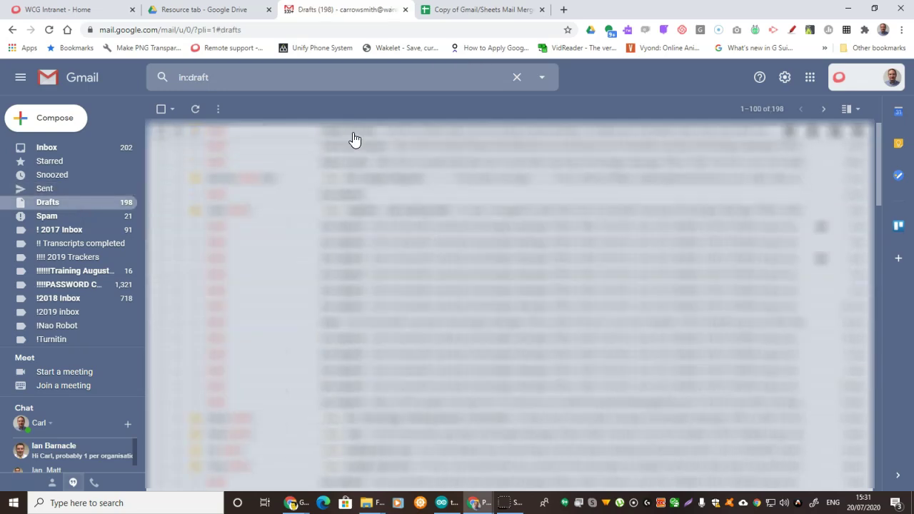
click(353, 137)
drag(609, 238, 552, 241)
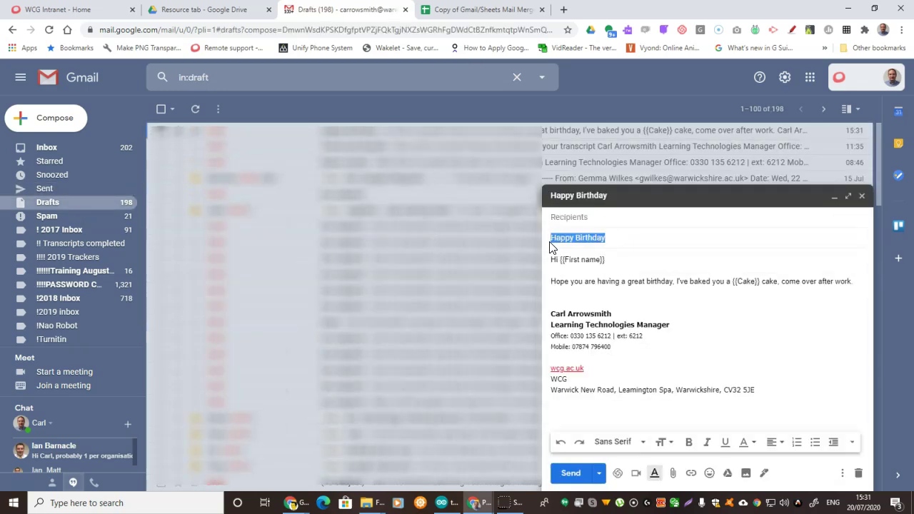
click(863, 196)
click(479, 10)
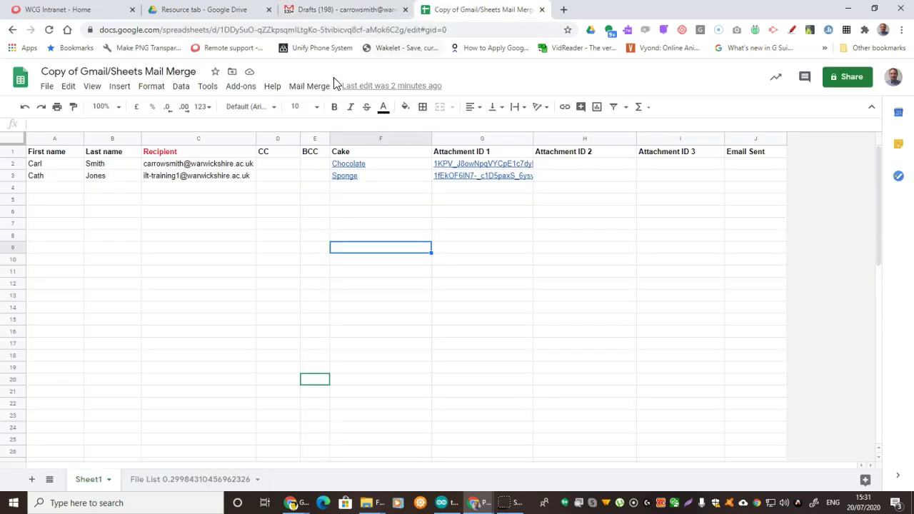
Run Mail Merge > Send Emails with Happy Birthday as the draft subject
click(297, 91)
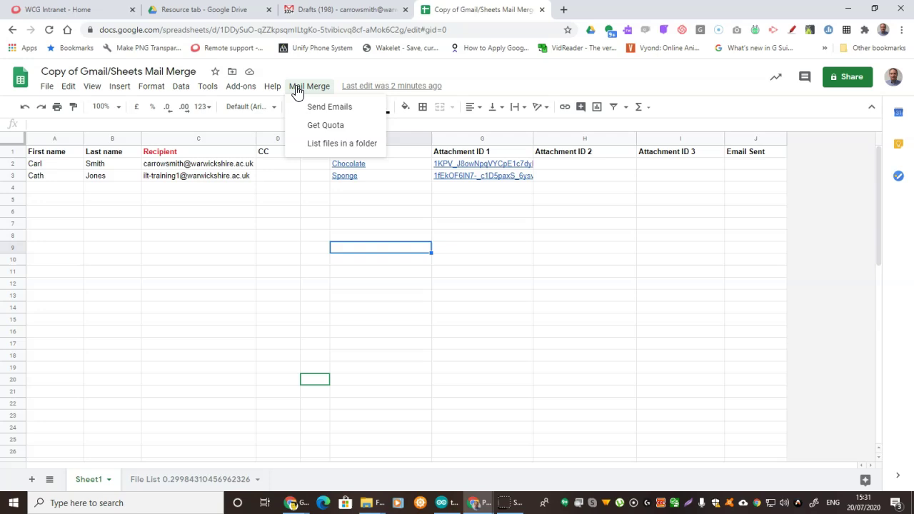
click(331, 111)
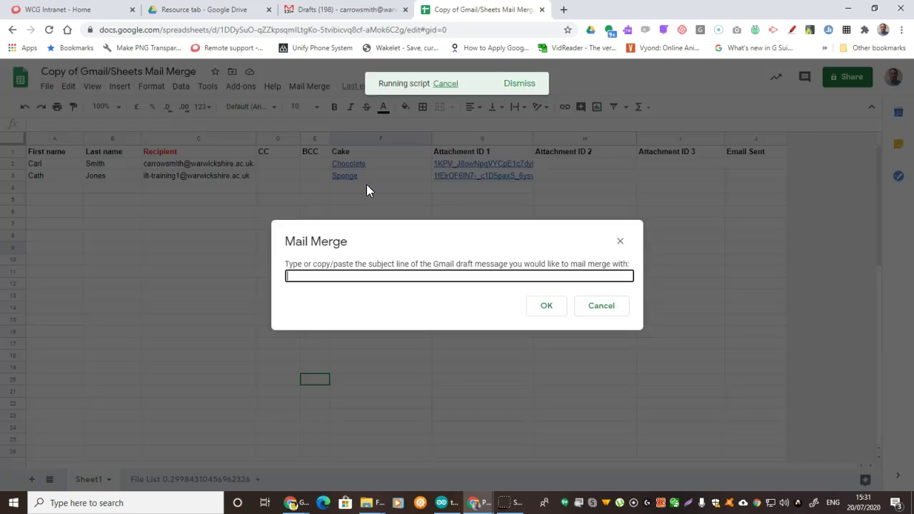
text(Happy Birthday)
click(546, 306)
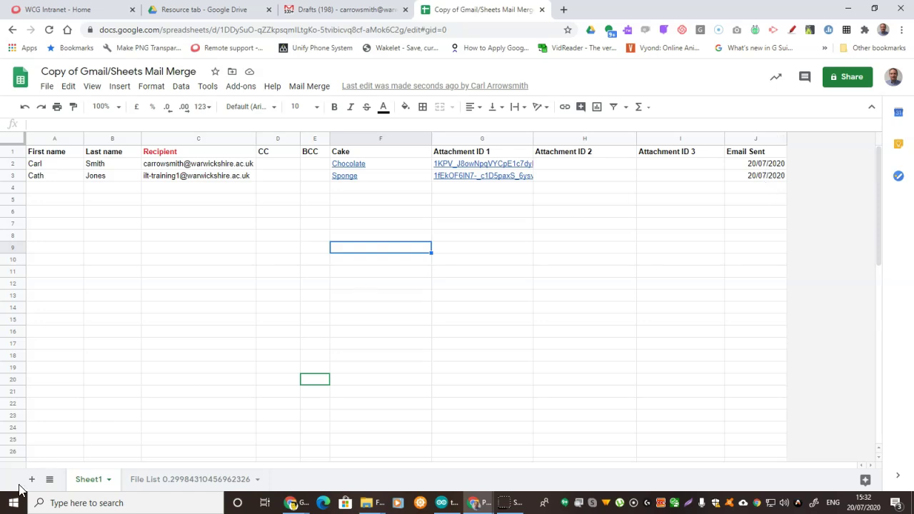
Refresh Gmail's Sent folder and open the Happy Birthday email to check its Chocolate cake and PDF
click(318, 9)
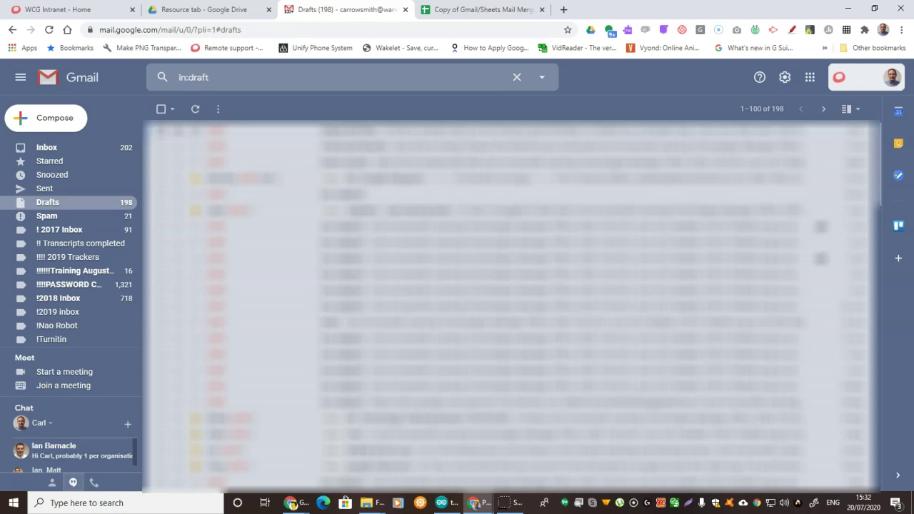
click(59, 190)
click(195, 109)
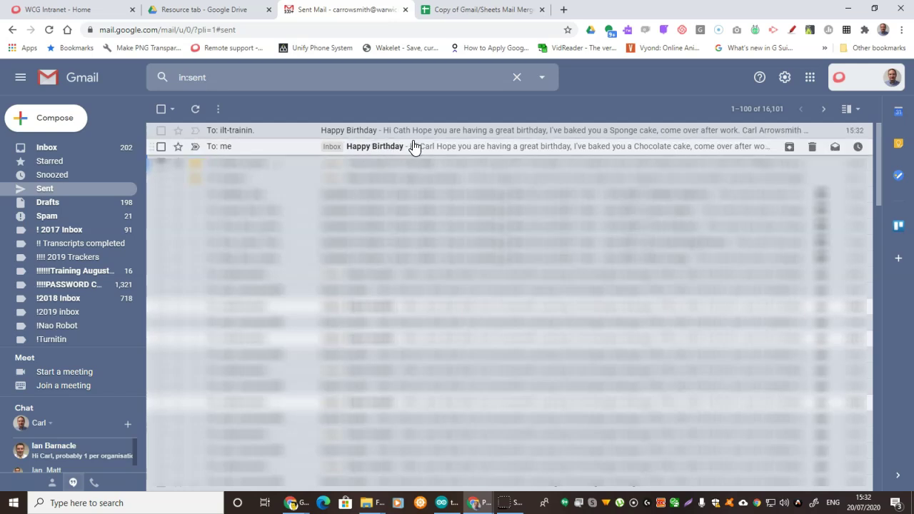
click(432, 149)
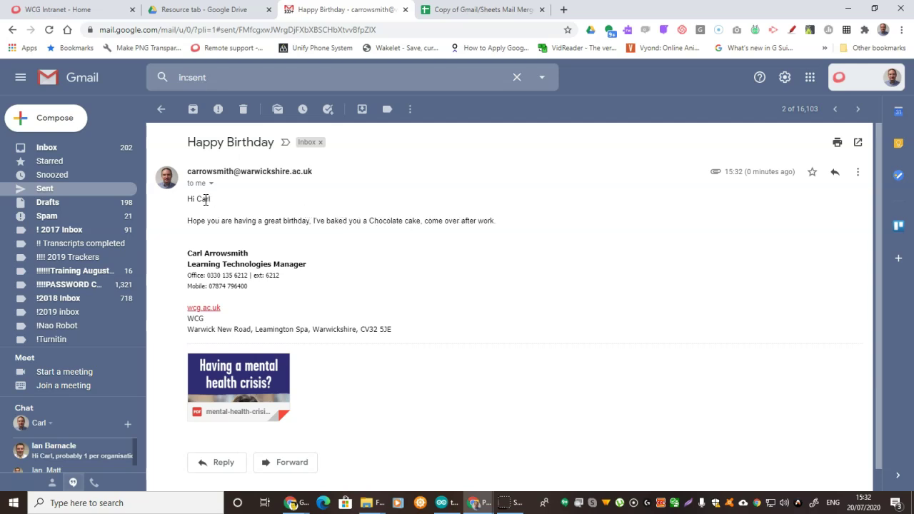
mouse_move(245, 385)
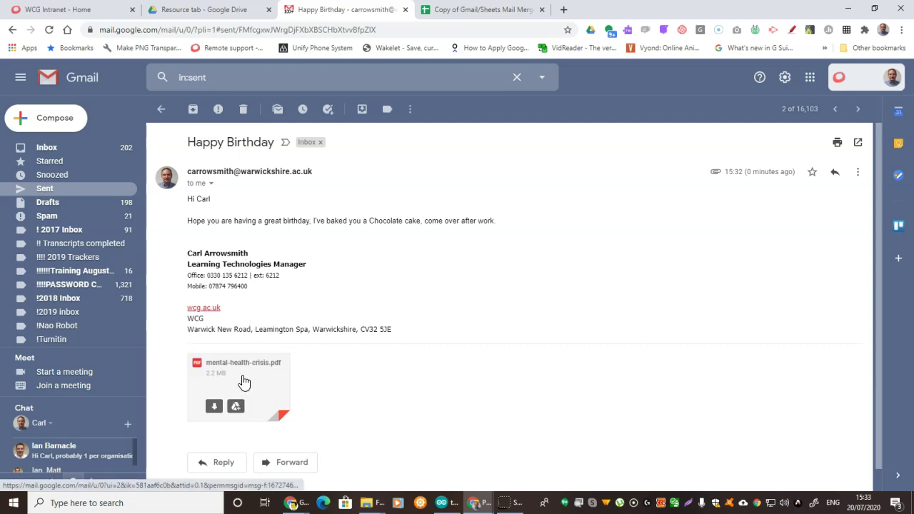